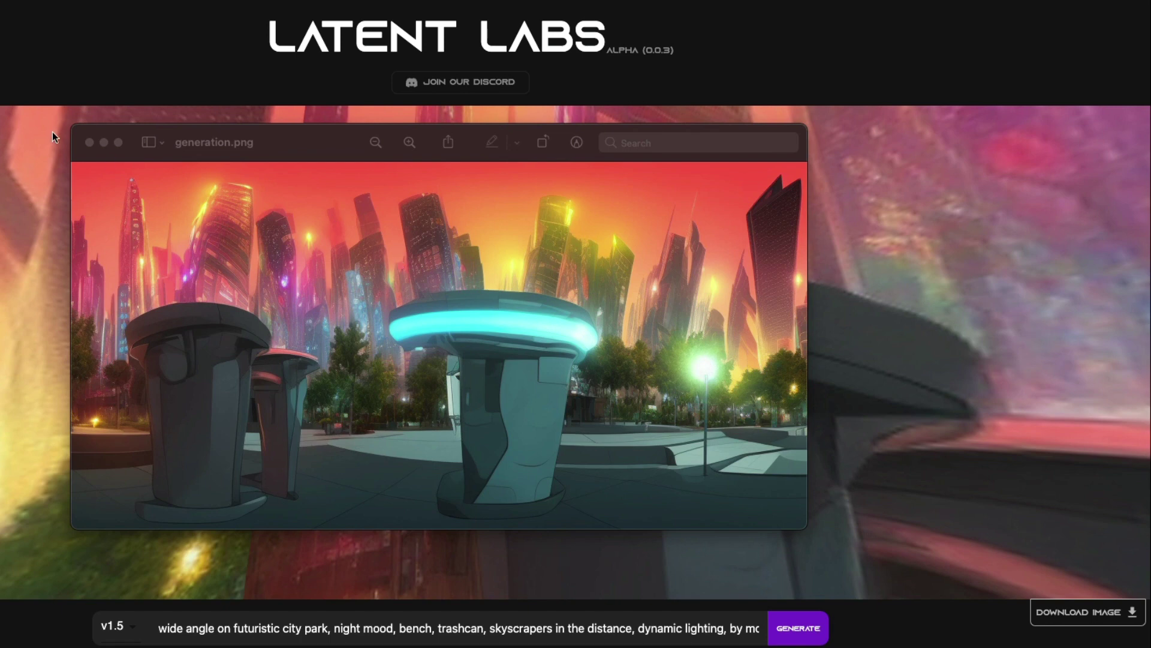
Step: Close the Preview window showing the downloaded generation.png
{"action": "left_click", "coordinate": [87, 141]}
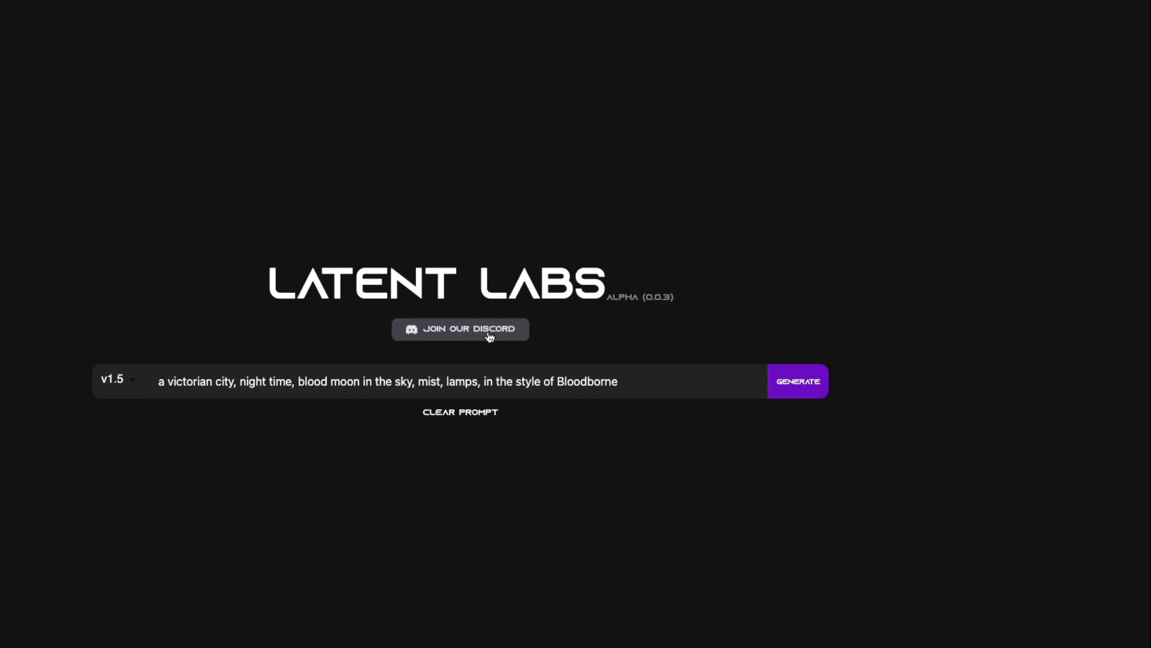
Step: Clear the old Victorian city prompt and keep the model on v1.5
{"action": "left_click_drag", "start_coordinate": [642, 381], "coordinate": [92, 378]}
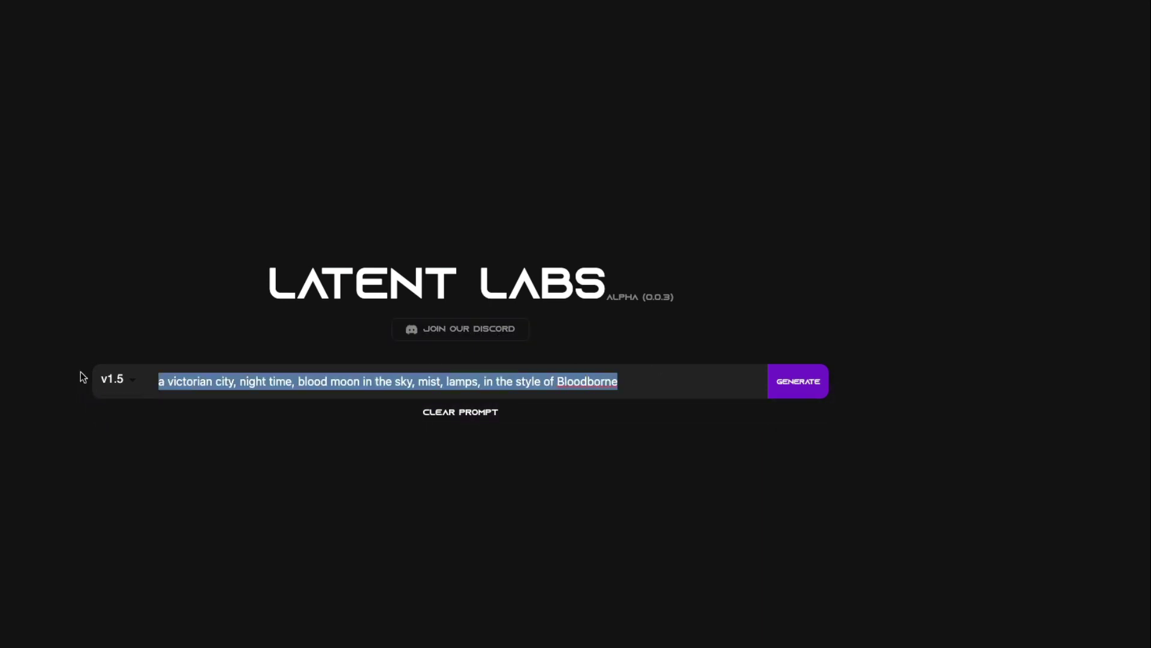
{"action": "left_click", "coordinate": [459, 413]}
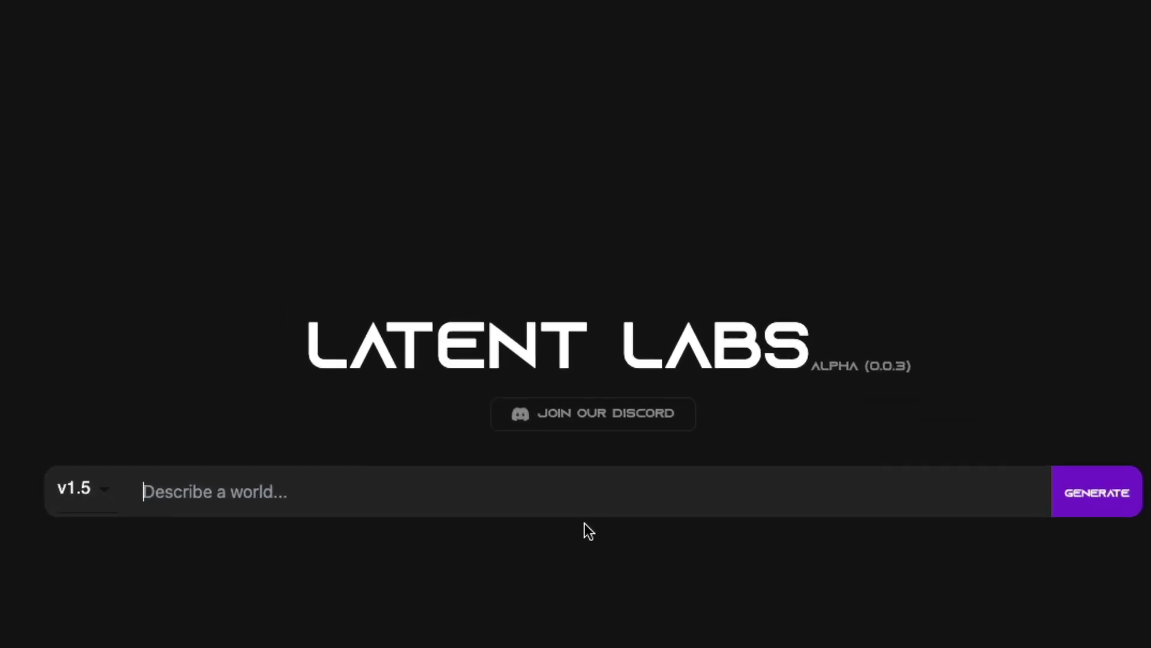
{"action": "left_click", "coordinate": [108, 390]}
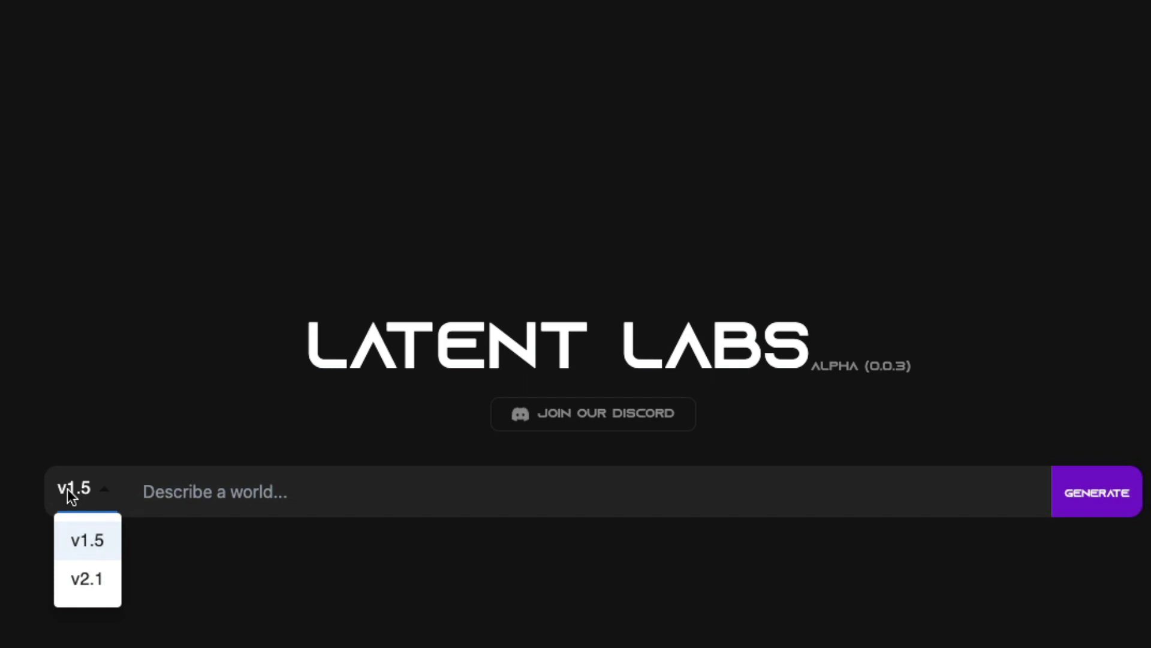
{"action": "left_click", "coordinate": [138, 384]}
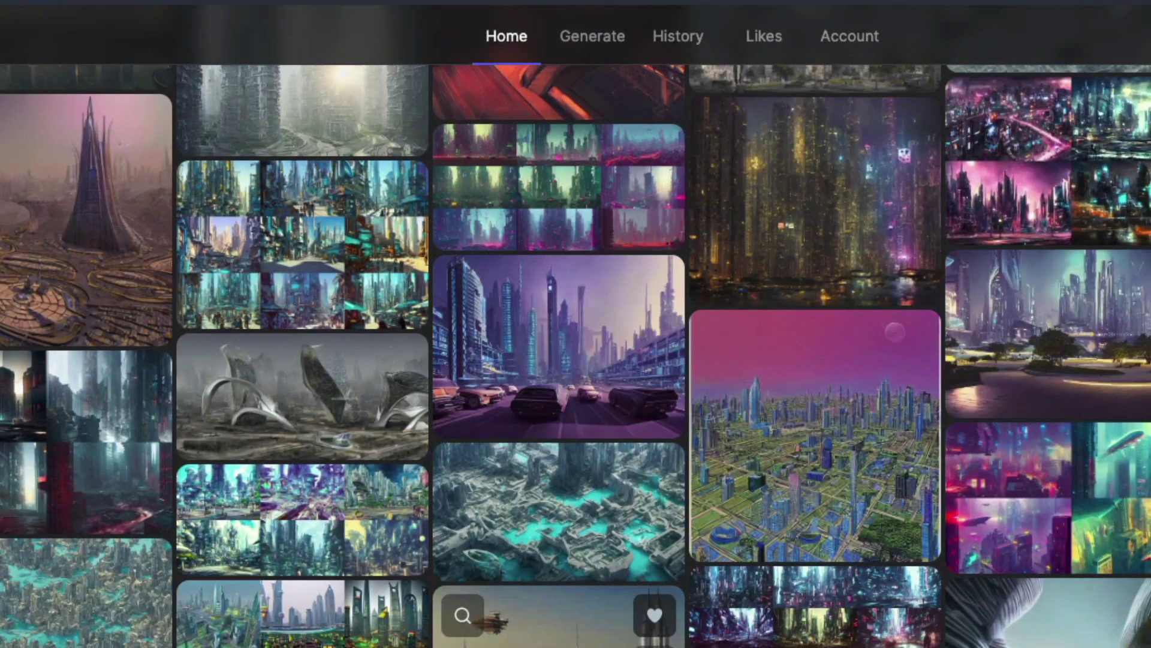
Step: Find the 'Gta : dubai' street image in the Lexica gallery and copy its prompt
{"action": "scroll", "coordinate": [576, 323], "scroll_direction": "down", "scroll_amount": 15}
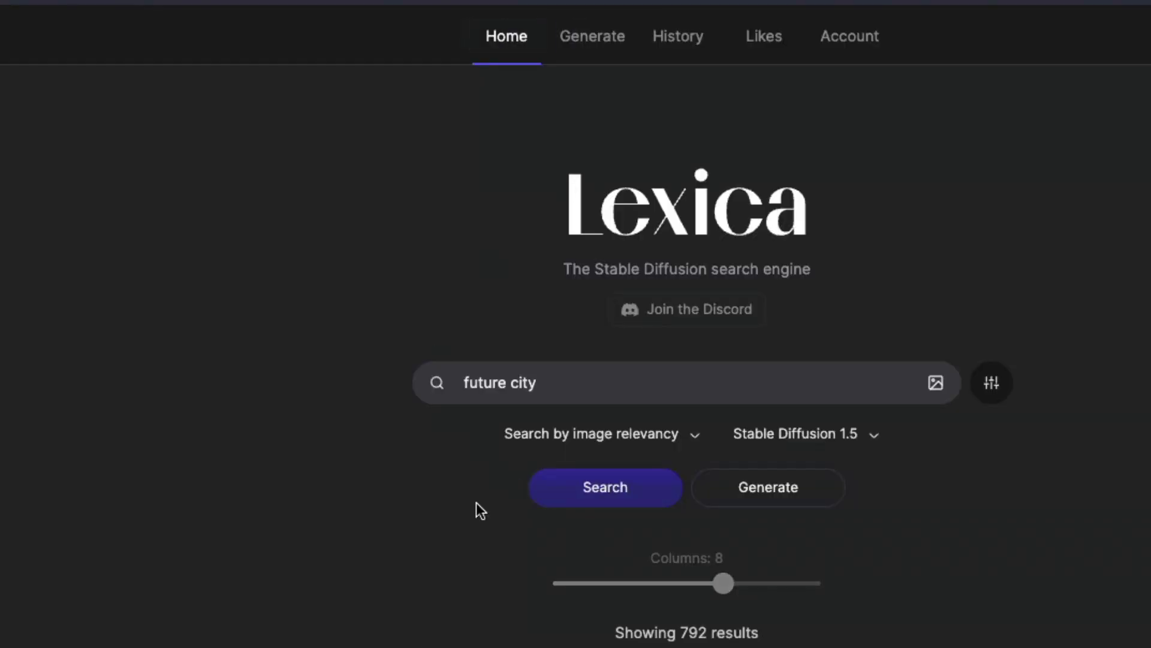
{"action": "scroll", "coordinate": [476, 507], "scroll_direction": "down", "scroll_amount": 1}
{"action": "scroll", "coordinate": [815, 569], "scroll_direction": "down", "scroll_amount": 10}
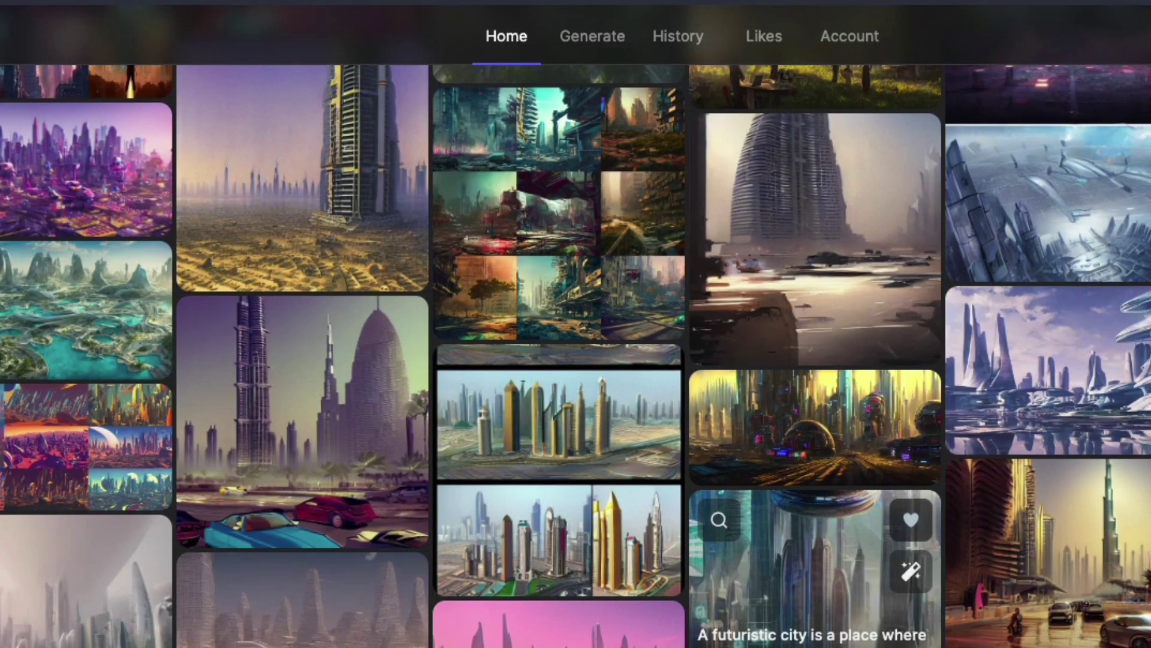
{"action": "left_click", "coordinate": [1106, 637]}
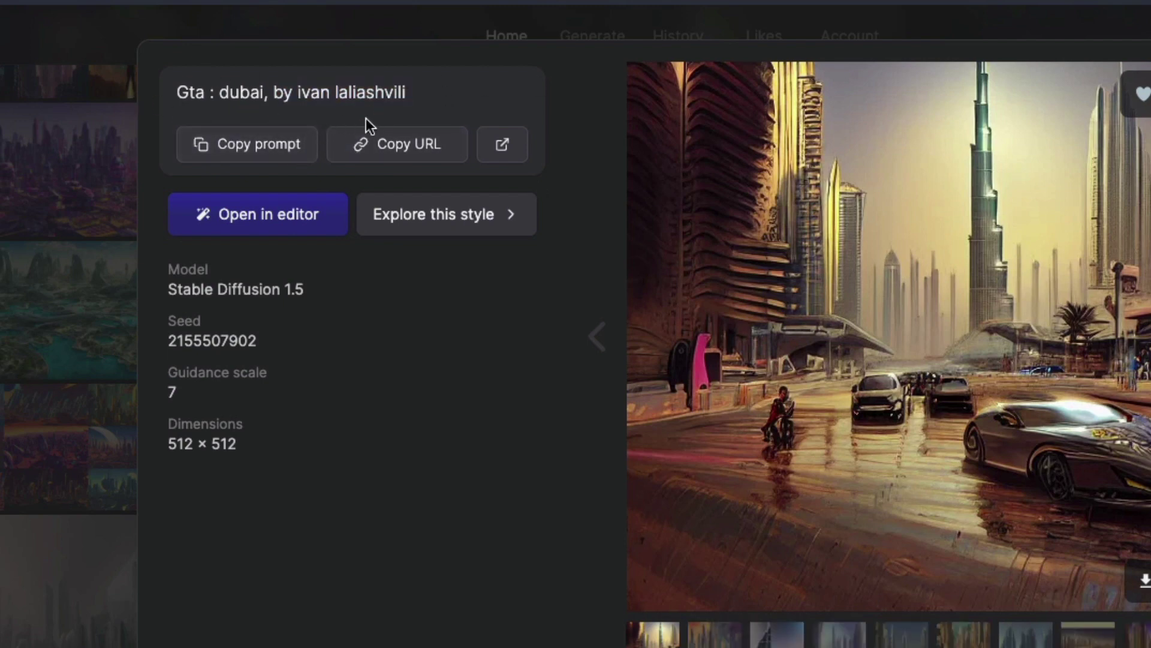
{"action": "left_click", "coordinate": [271, 148]}
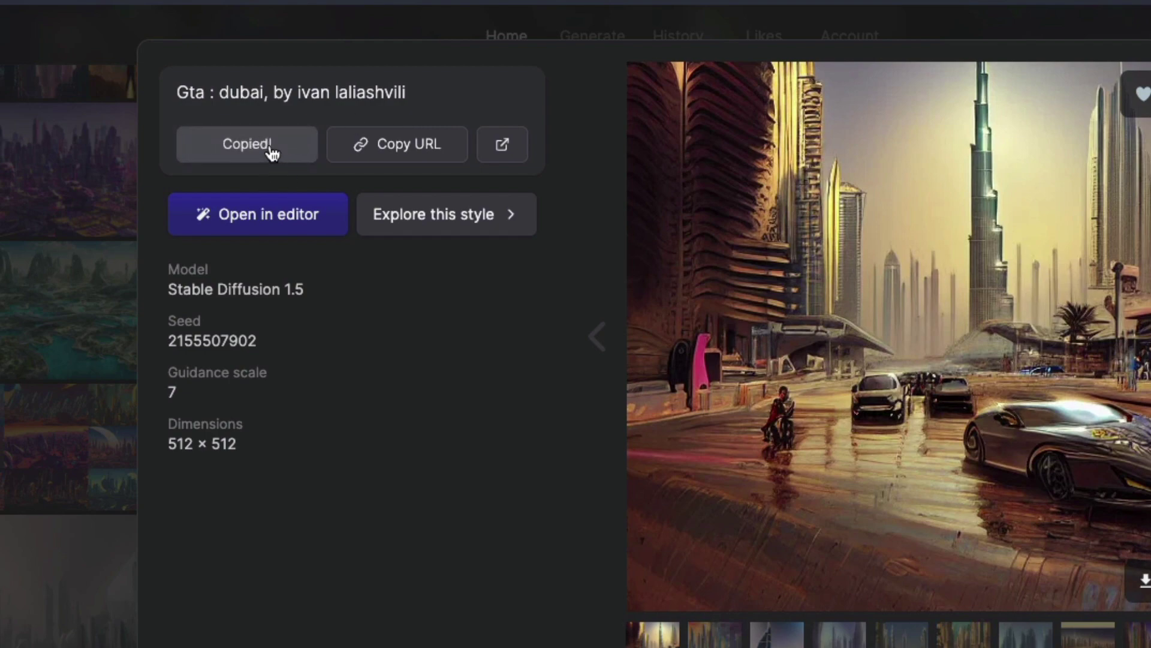
{"action": "left_click_drag", "start_coordinate": [313, 292], "coordinate": [129, 293]}
{"action": "left_click", "coordinate": [130, 293]}
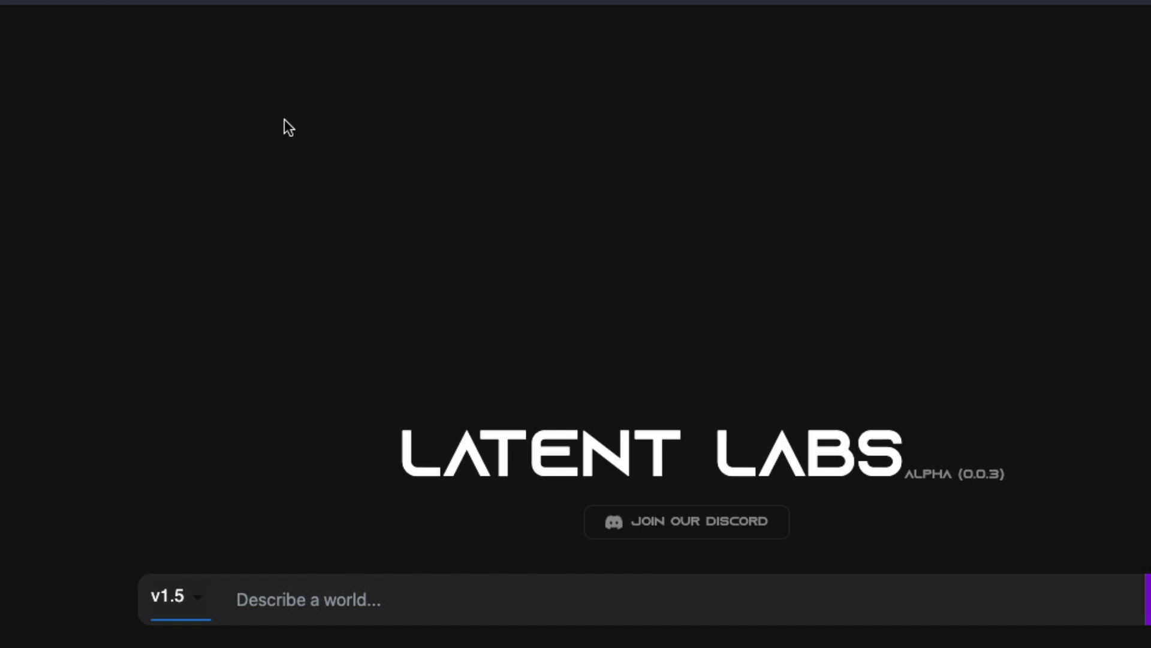
Step: Paste the copied 'gta : dubai' prompt and generate a panorama on v1.5
{"action": "left_click", "coordinate": [314, 587]}
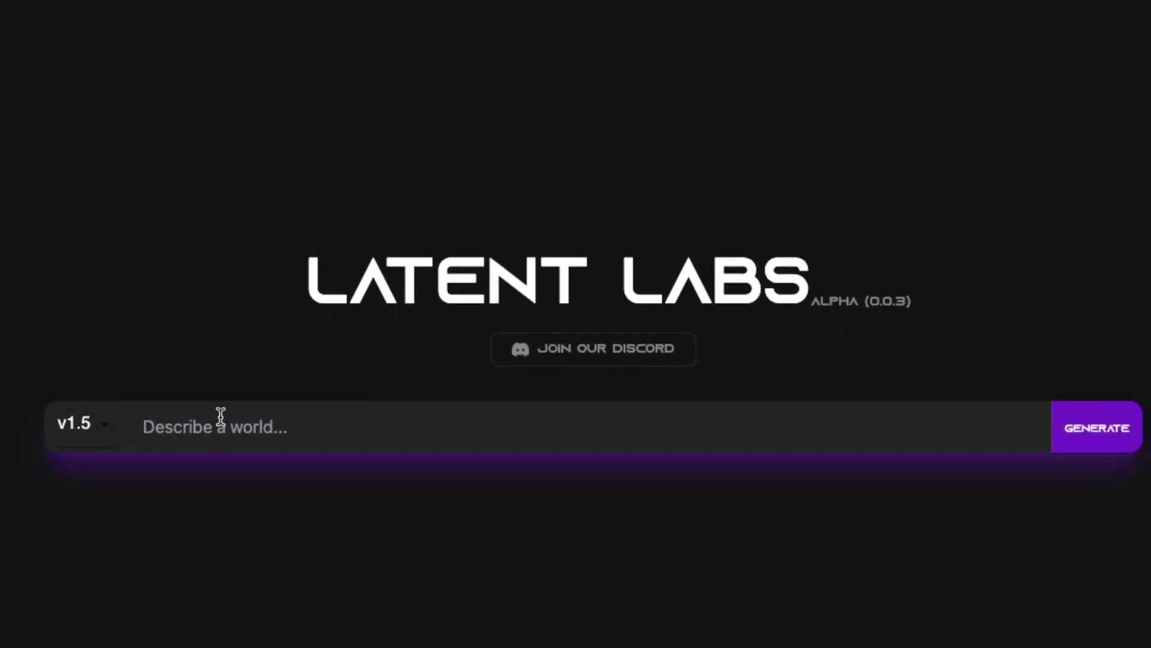
{"action": "key", "text": "ctrl+v"}
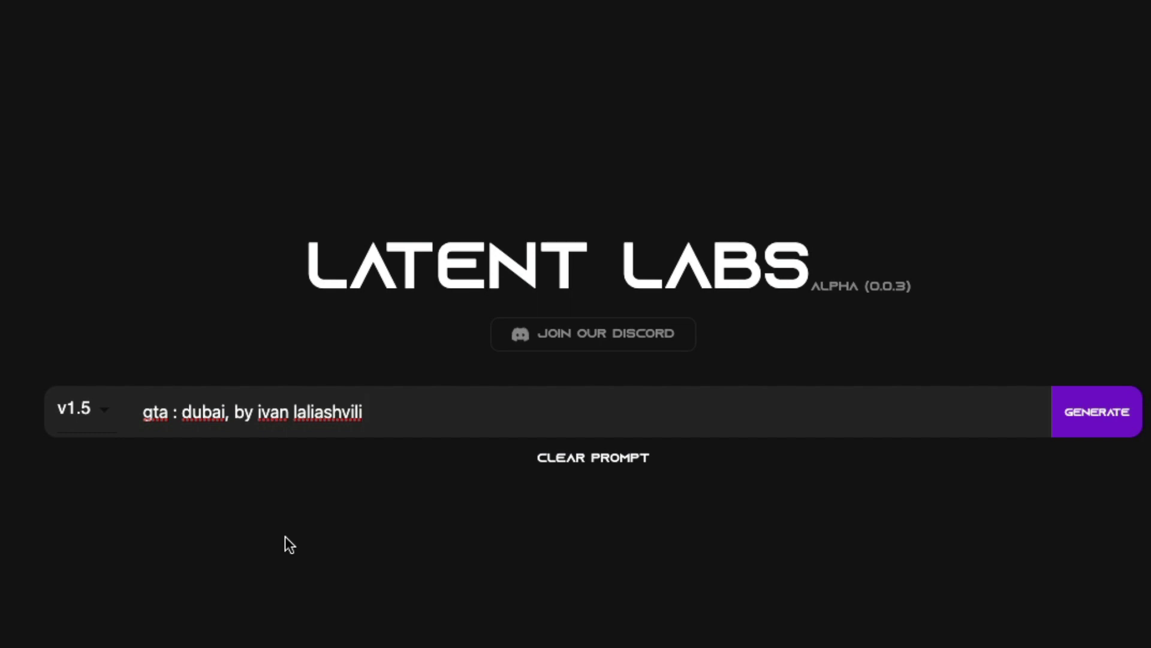
{"action": "left_click", "coordinate": [1101, 412]}
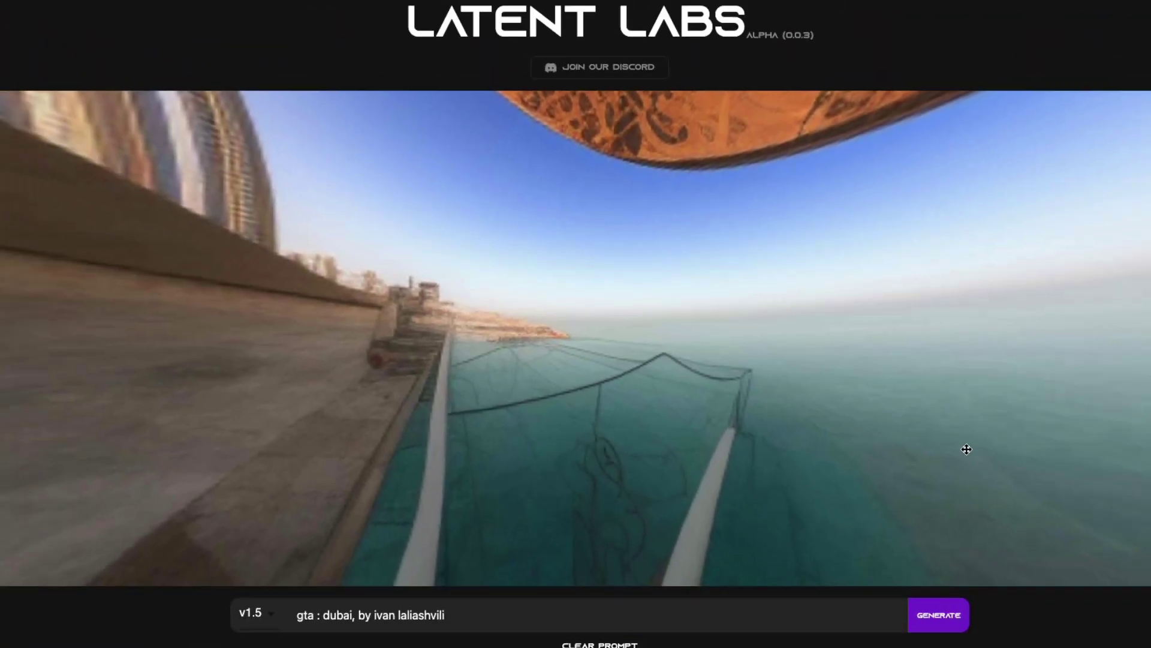
Step: Look around the Dubai panorama's plaza, towers and sea, then download it as generation (1).png
{"action": "left_click_drag", "start_coordinate": [267, 213], "coordinate": [419, 299]}
{"action": "scroll", "coordinate": [509, 429], "scroll_direction": "up", "scroll_amount": 5}
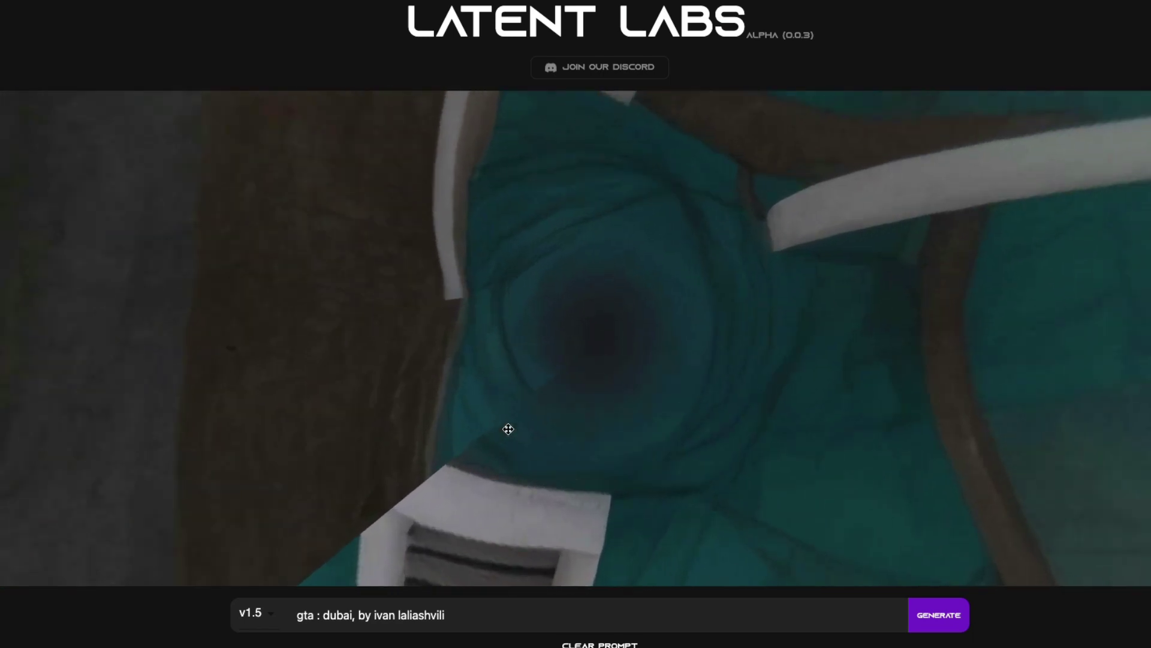
{"action": "scroll", "coordinate": [508, 429], "scroll_direction": "down", "scroll_amount": 5}
{"action": "left_click_drag", "start_coordinate": [992, 457], "coordinate": [745, 522]}
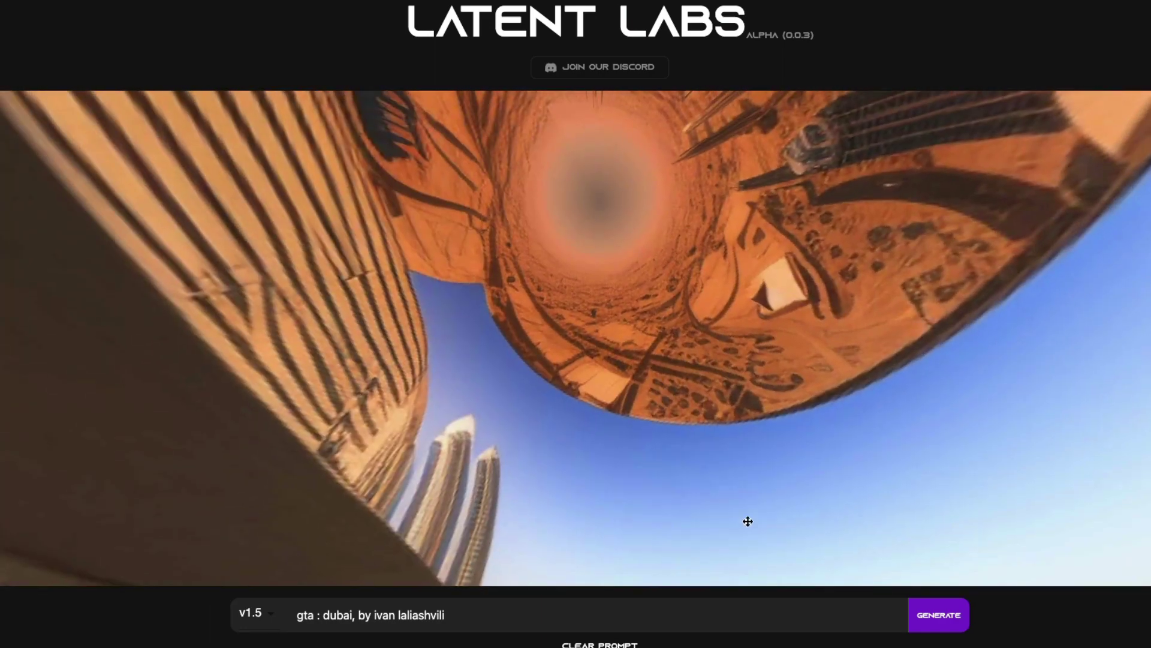
{"action": "left_click_drag", "start_coordinate": [450, 300], "coordinate": [496, 249]}
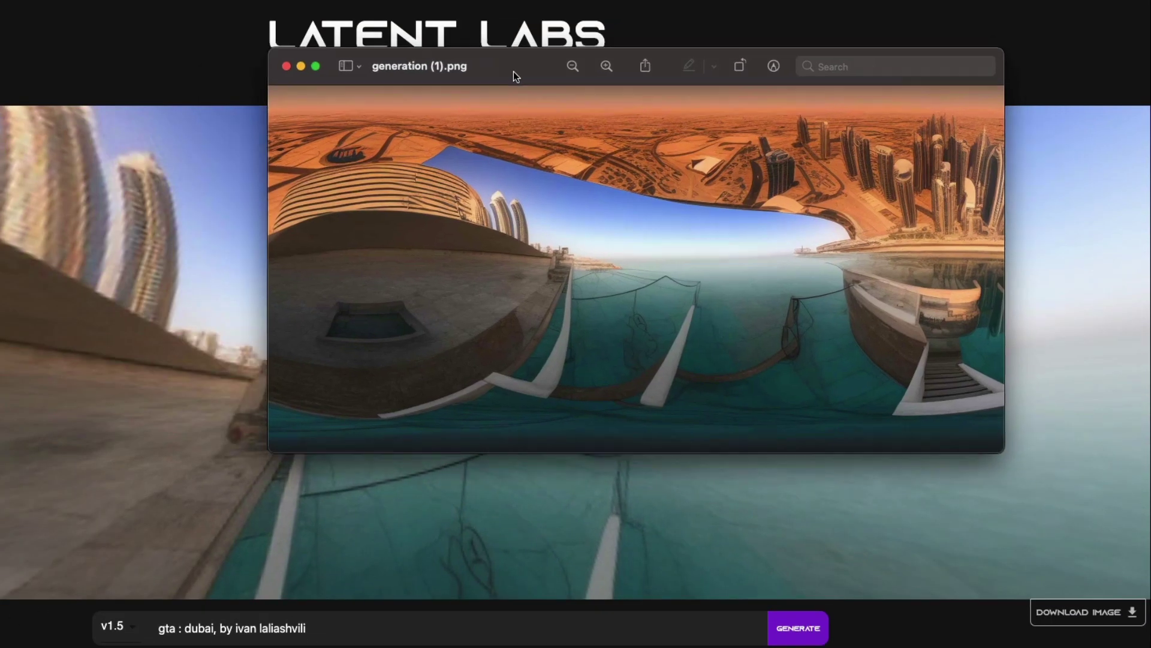
{"action": "left_click_drag", "start_coordinate": [513, 71], "coordinate": [387, 79]}
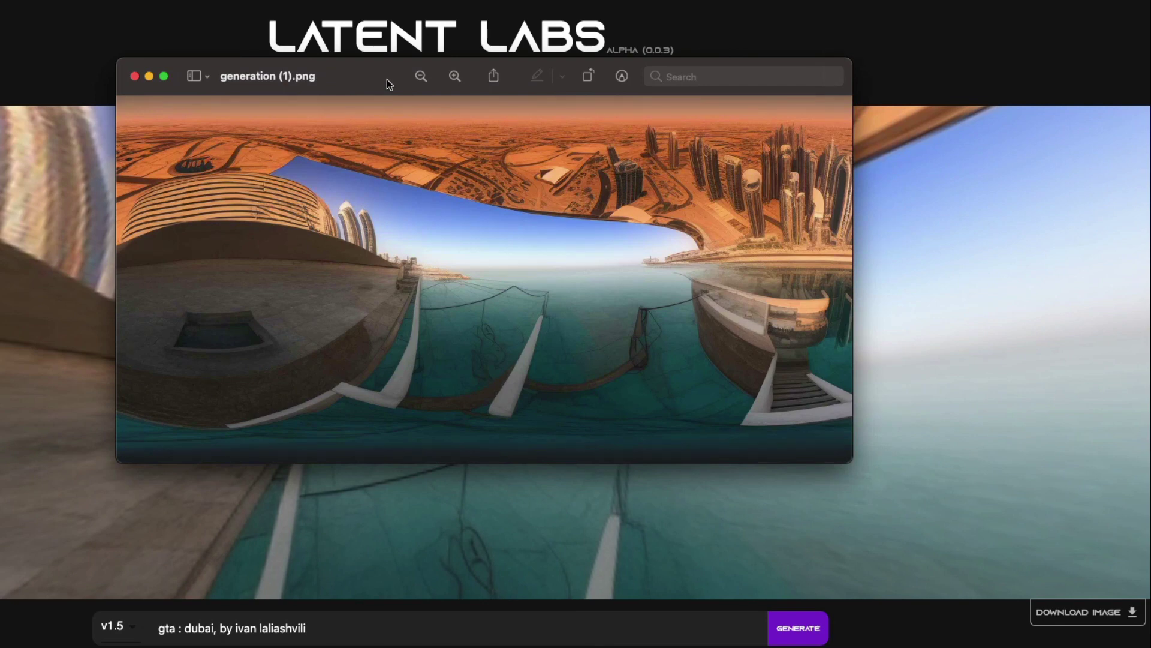
Step: Move the generation (1).png Preview window aside and return to the Dubai panorama page
{"action": "left_click_drag", "start_coordinate": [380, 77], "coordinate": [149, 84]}
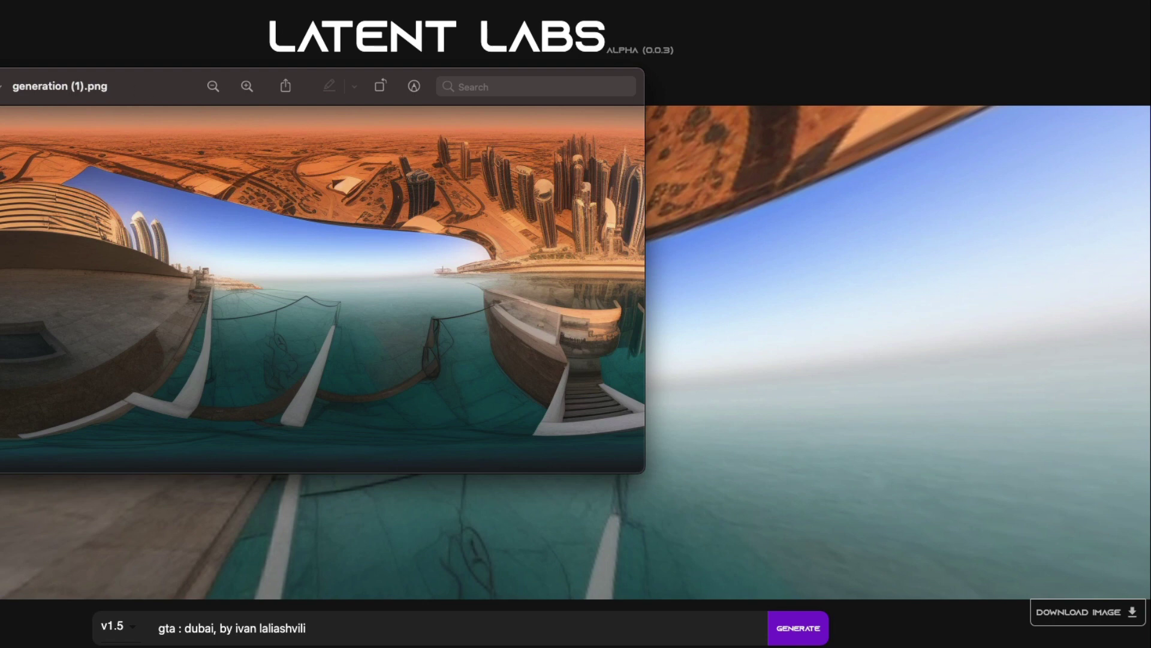
{"action": "left_click", "coordinate": [888, 300]}
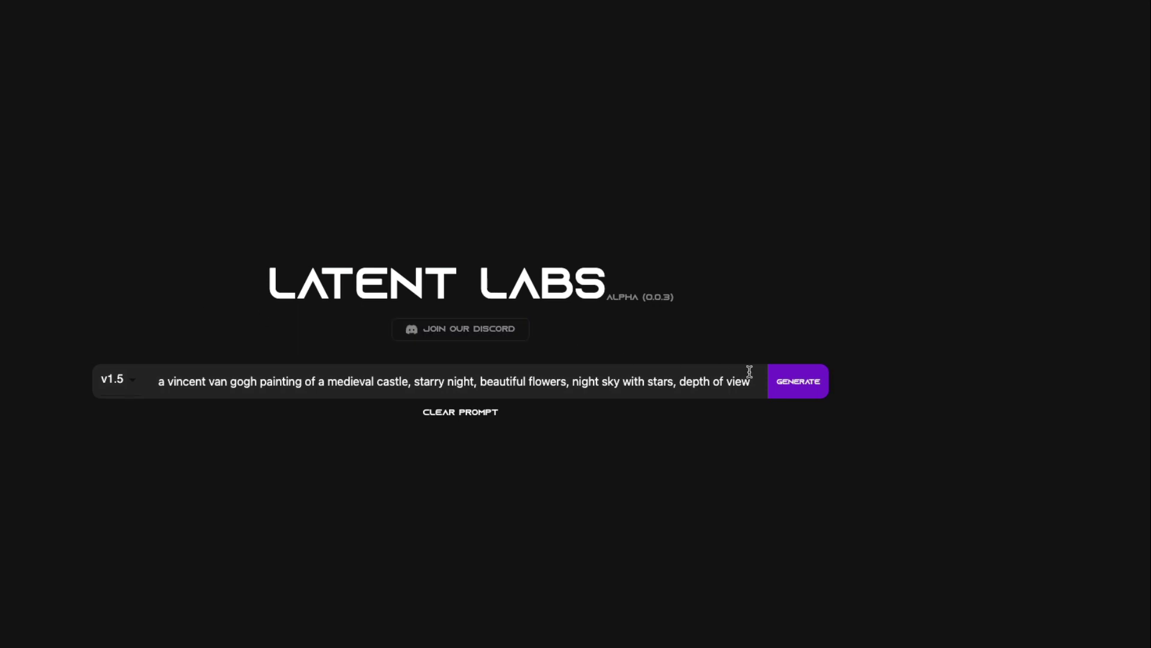
Step: Generate from the Van Gogh starry-night castle prompt and rotate until the castle sits left
{"action": "left_click", "coordinate": [797, 387]}
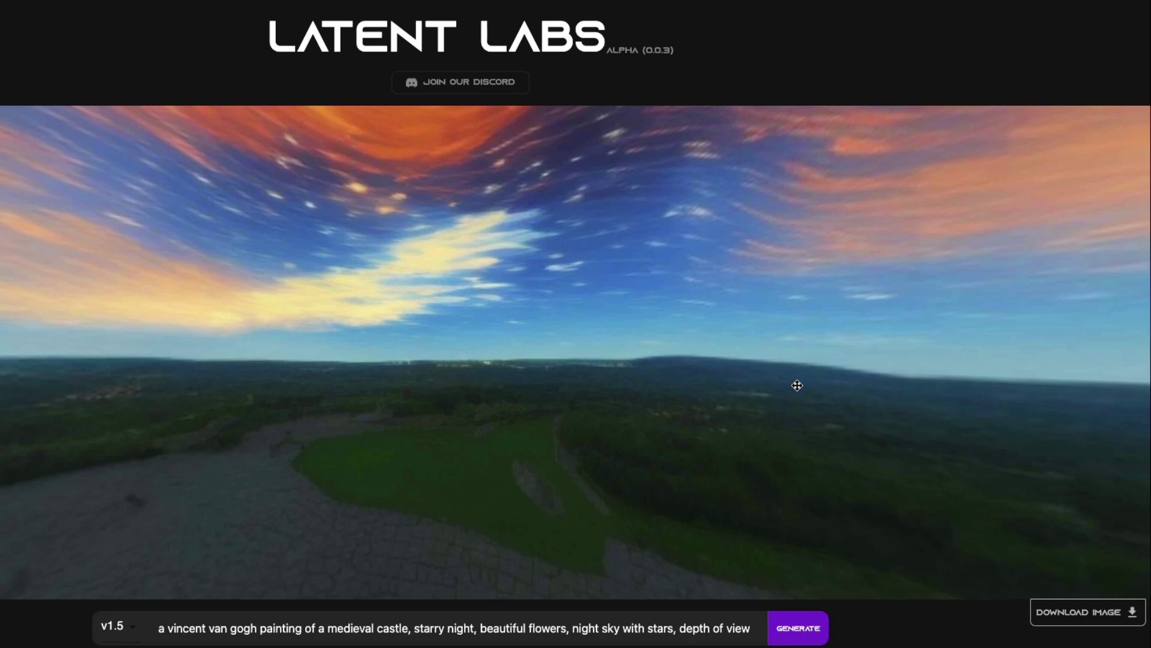
{"action": "left_click_drag", "start_coordinate": [629, 295], "coordinate": [473, 326]}
{"action": "left_click_drag", "start_coordinate": [295, 324], "coordinate": [1021, 407]}
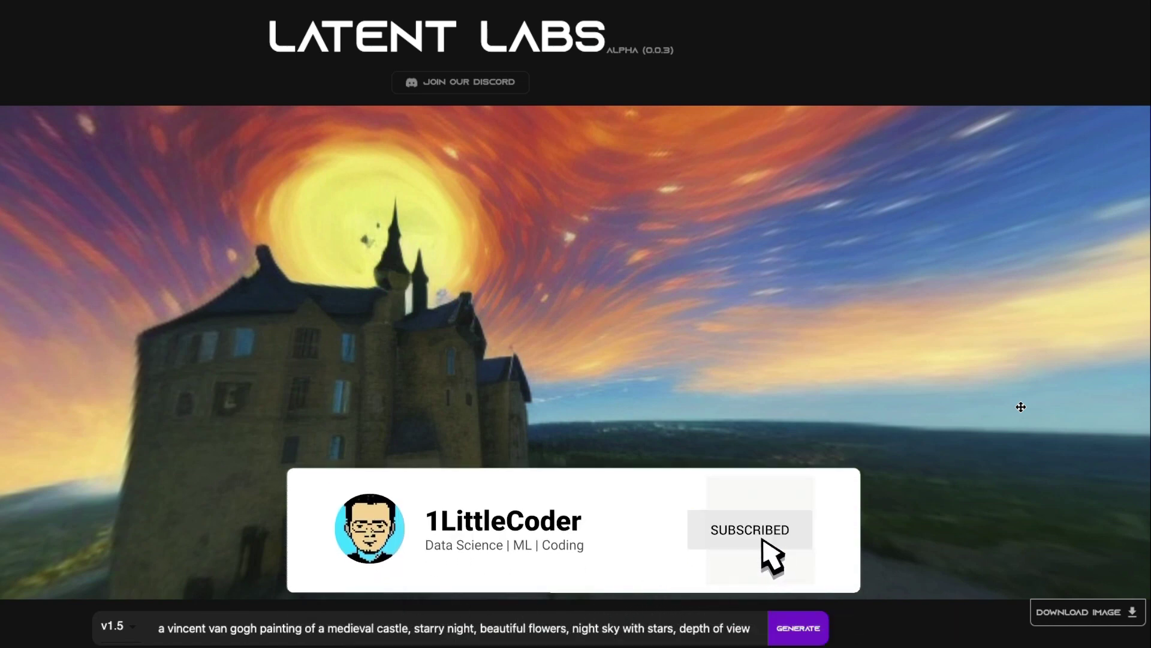
Step: Swing the castle panorama right and back left, then tilt up toward the swirling sky
{"action": "left_click_drag", "start_coordinate": [298, 329], "coordinate": [476, 326]}
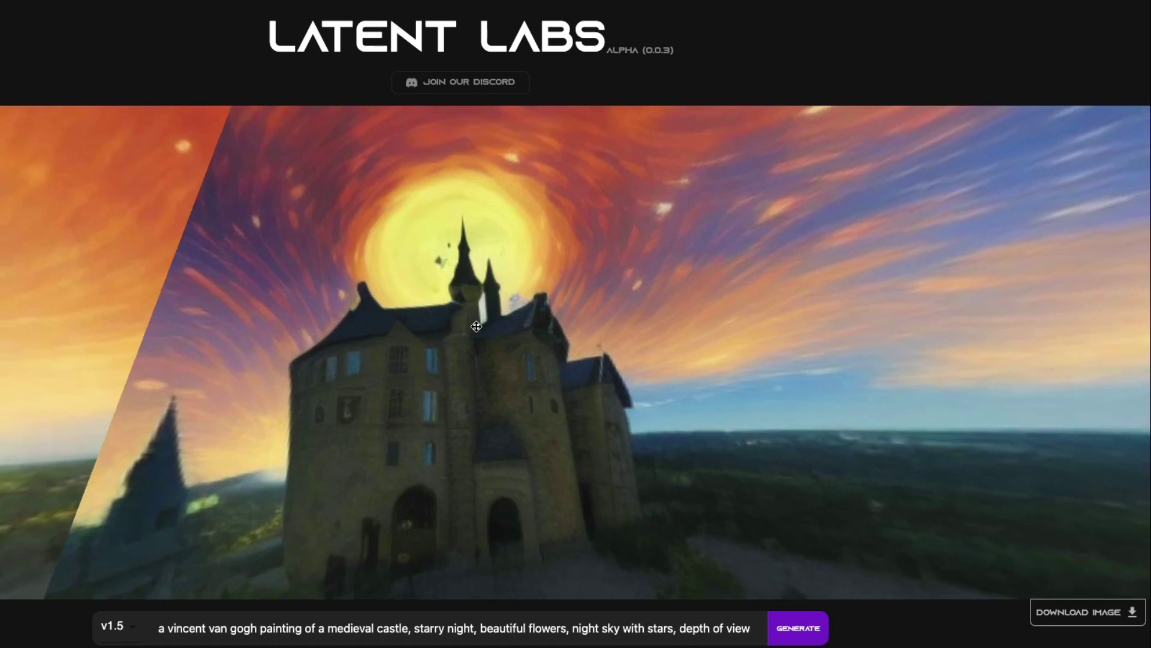
{"action": "left_click_drag", "start_coordinate": [509, 383], "coordinate": [387, 347]}
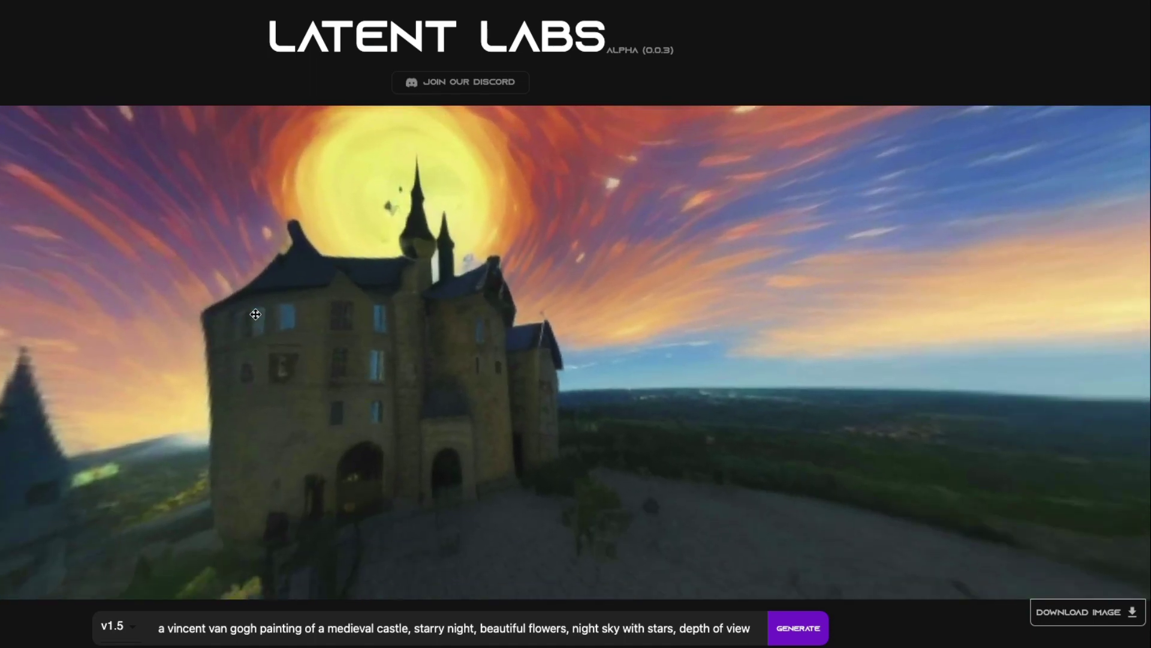
{"action": "left_click_drag", "start_coordinate": [257, 316], "coordinate": [964, 393]}
{"action": "left_click_drag", "start_coordinate": [377, 373], "coordinate": [837, 424]}
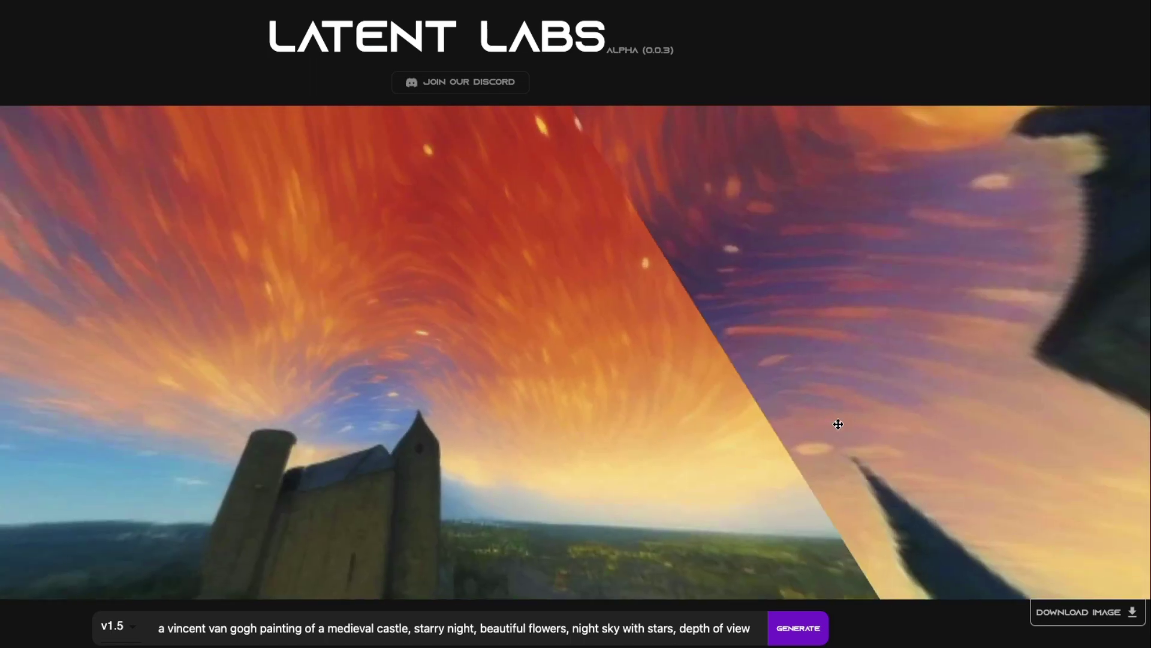
{"action": "scroll", "coordinate": [839, 424], "scroll_direction": "down", "scroll_amount": 1}
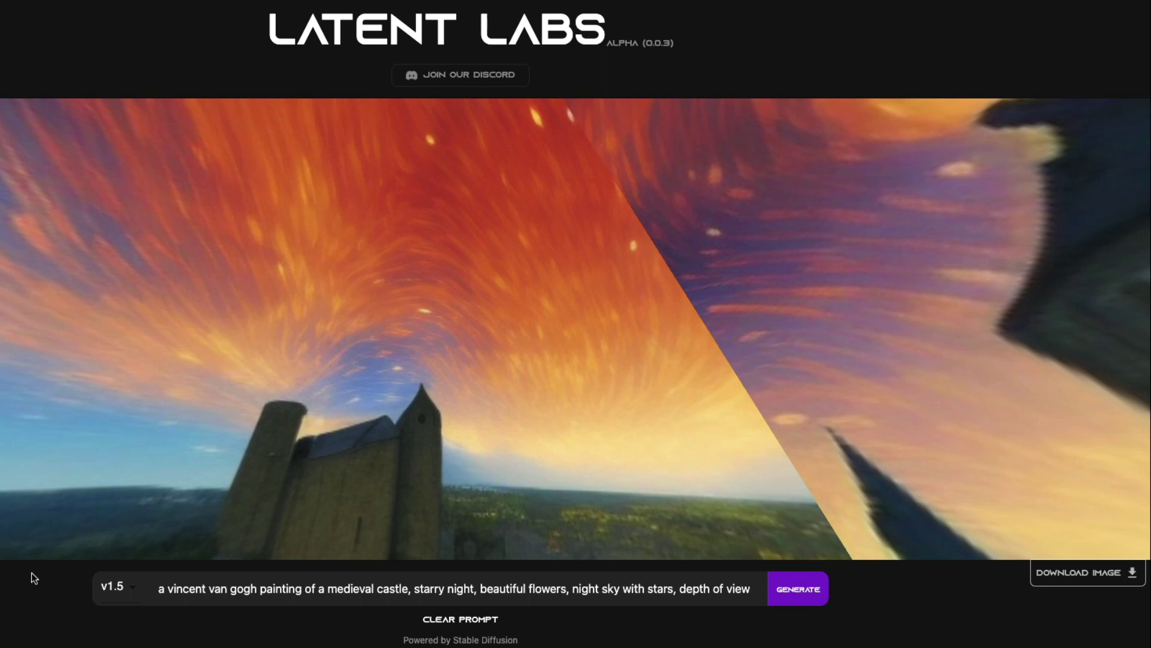
{"action": "scroll", "coordinate": [31, 575], "scroll_direction": "up", "scroll_amount": 1}
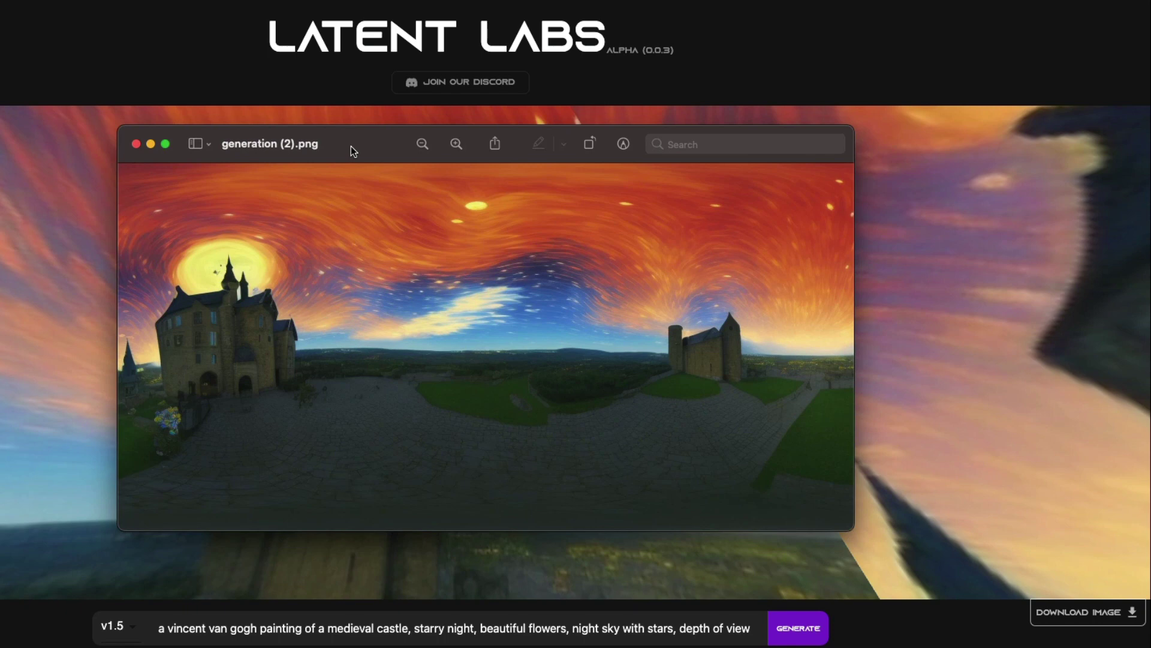
Step: Return from the generation (2).png Preview window to the Van Gogh castle panorama page
{"action": "left_click", "coordinate": [911, 194]}
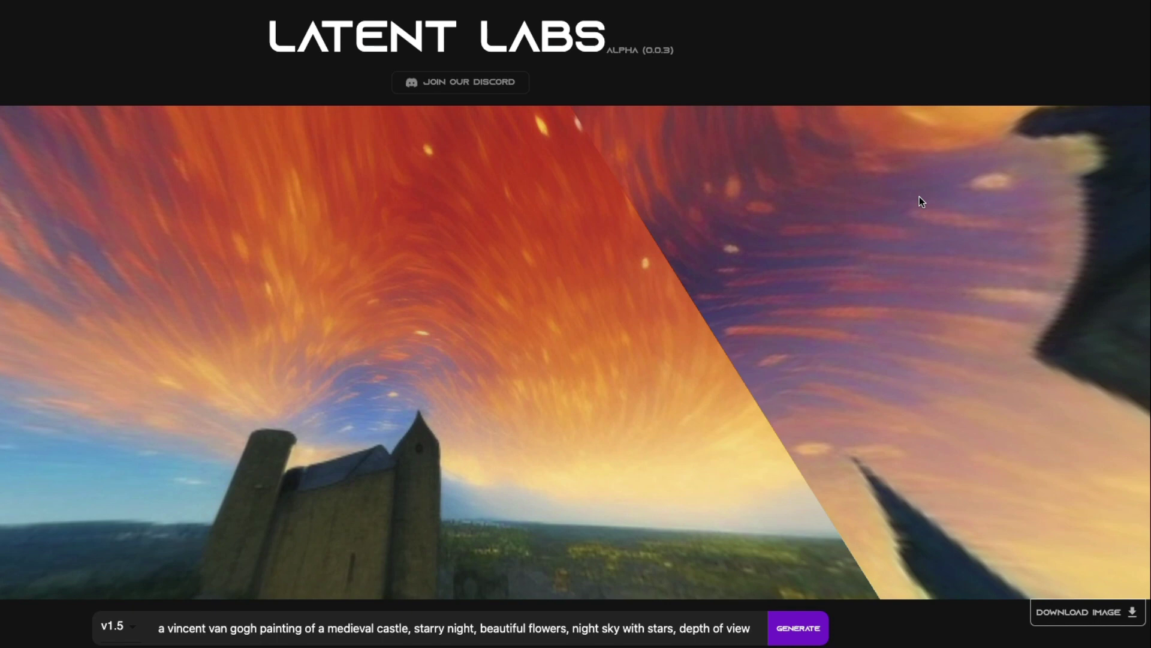
{"action": "left_click_drag", "start_coordinate": [607, 51], "coordinate": [702, 57]}
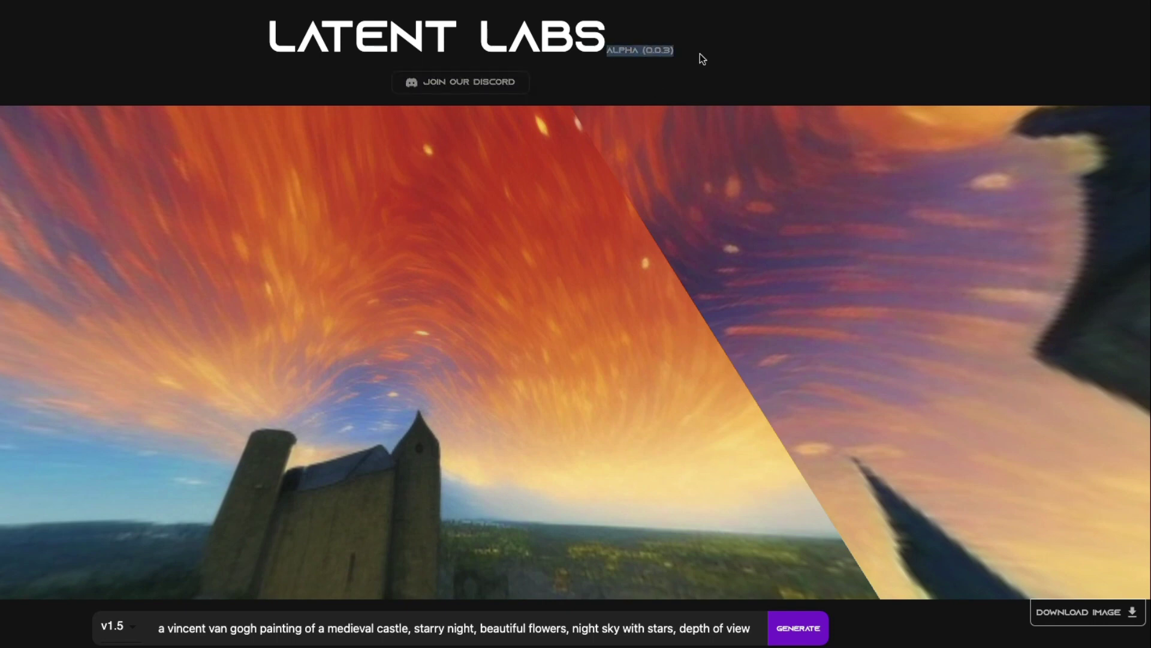